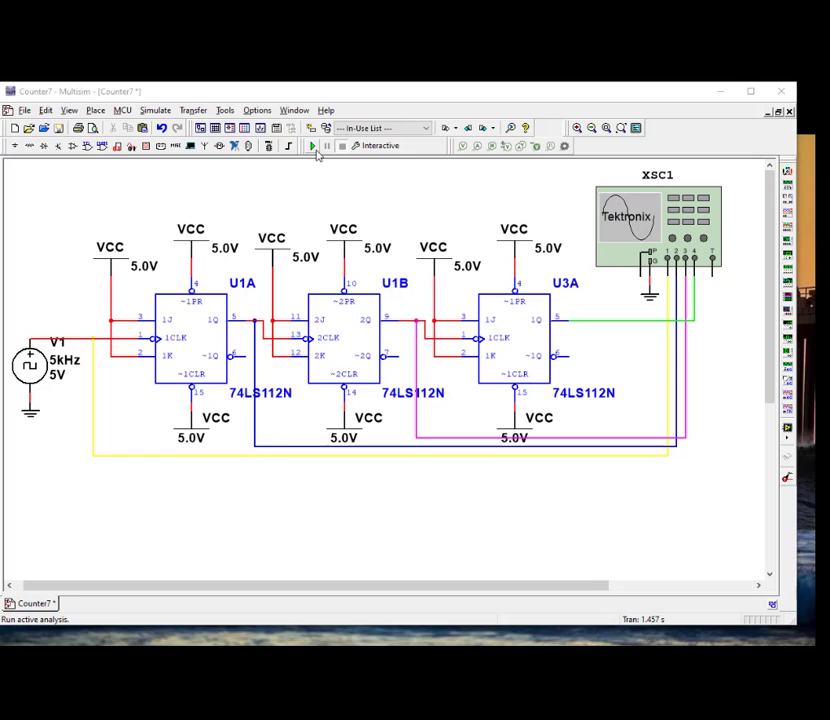
# - Start the simulation, then open the XSC1 Tektronix scope, move it aside and power it on
pyautogui.click(313, 148)
pyautogui.doubleClick(630, 220)
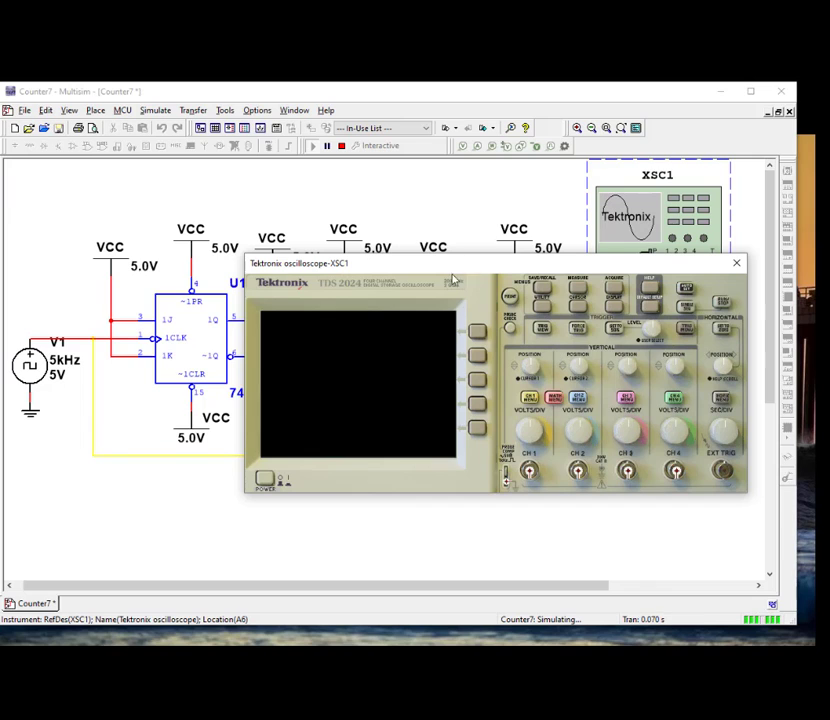
pyautogui.moveTo(470, 268); pyautogui.dragTo(334, 285)
pyautogui.click(129, 495)
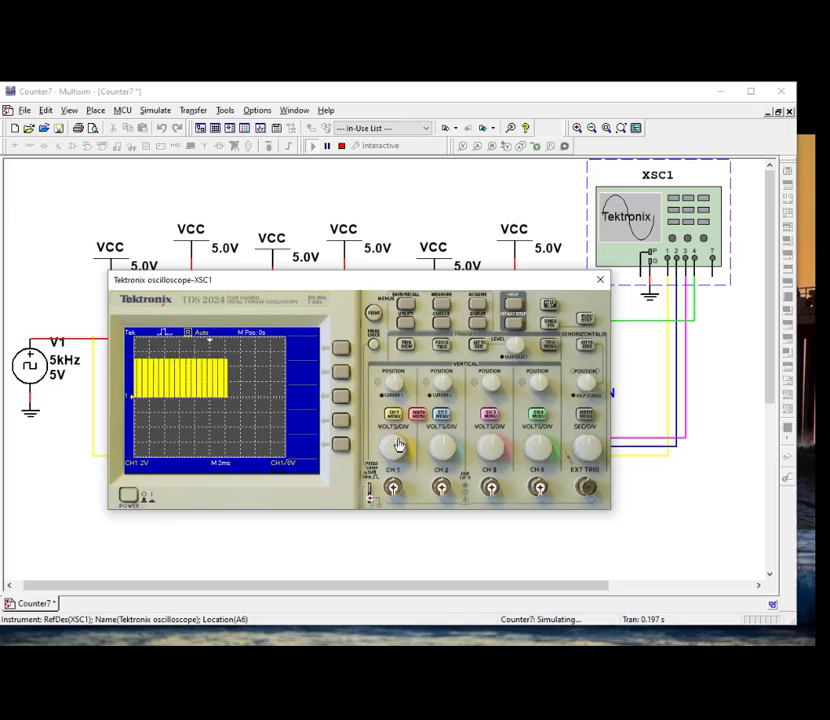
# - Set CH1 to 5 V/div and the timebase to 100 µs, and bring up the trigger menu
pyautogui.scroll(-3, 400, 446)
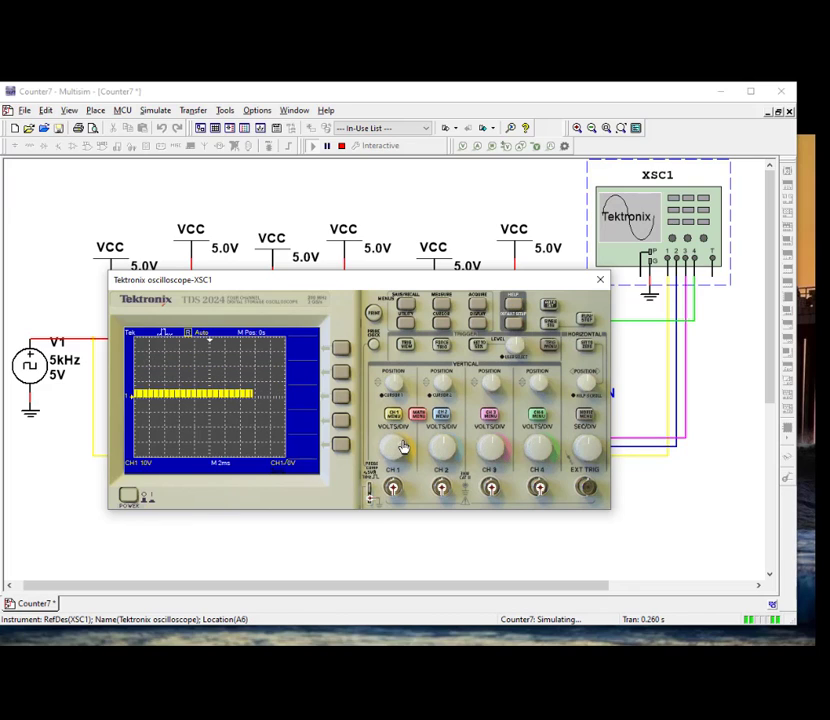
pyautogui.scroll(1, 401, 446)
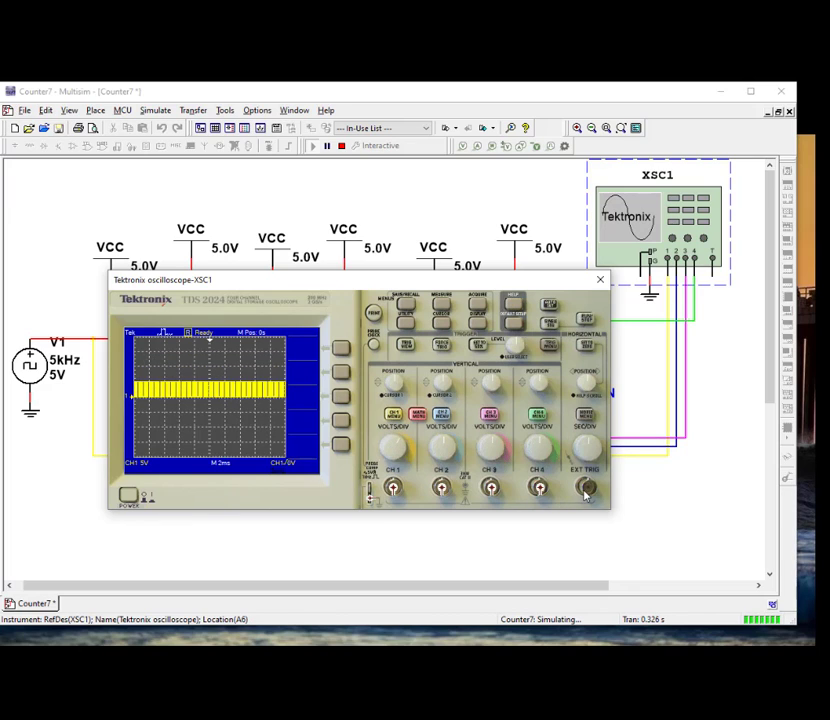
pyautogui.scroll(-1, 590, 447)
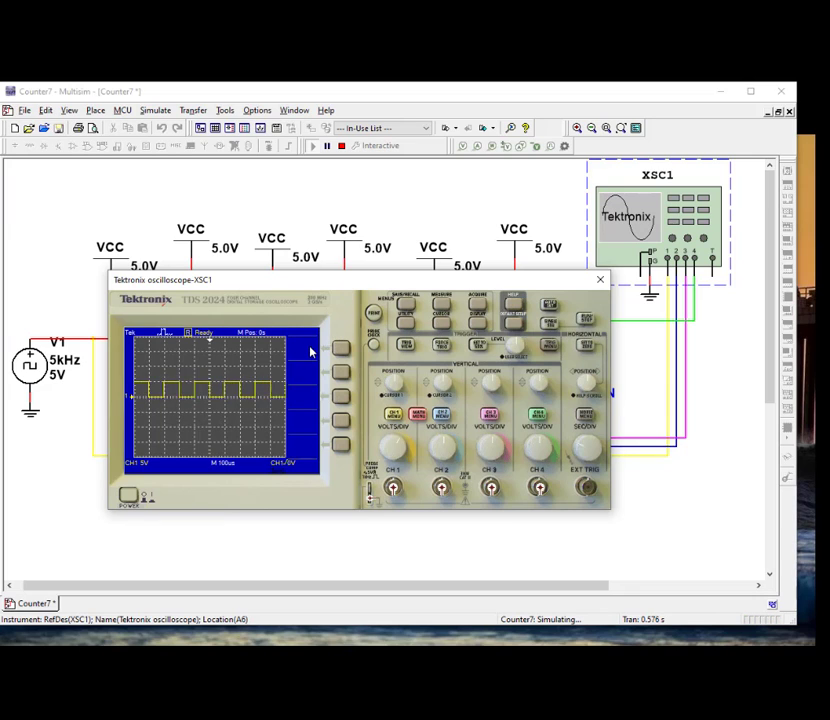
pyautogui.click(549, 347)
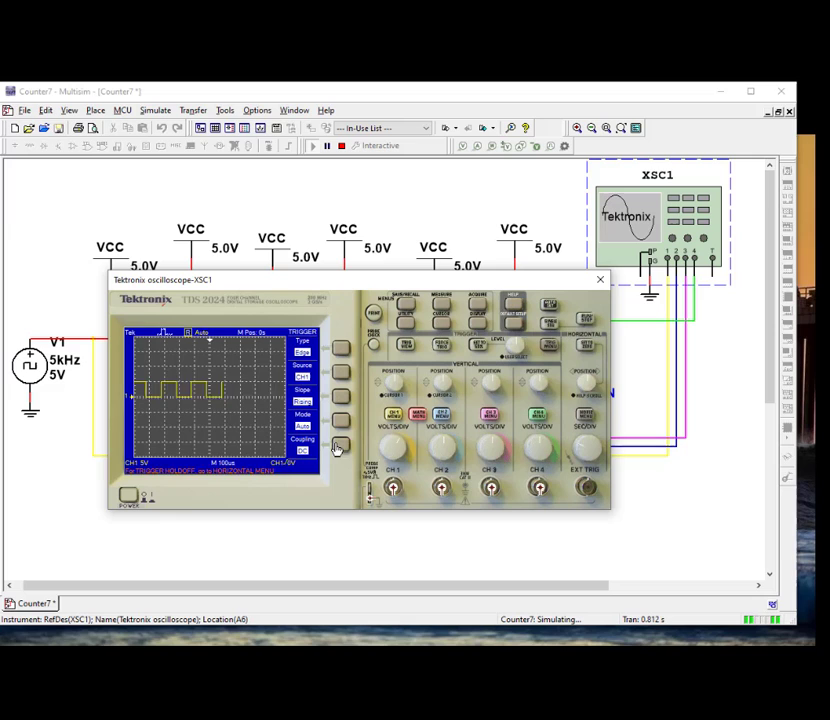
# - Raise the trigger level to 2.3 V and turn on the channel 2 trace
pyautogui.click(517, 346)
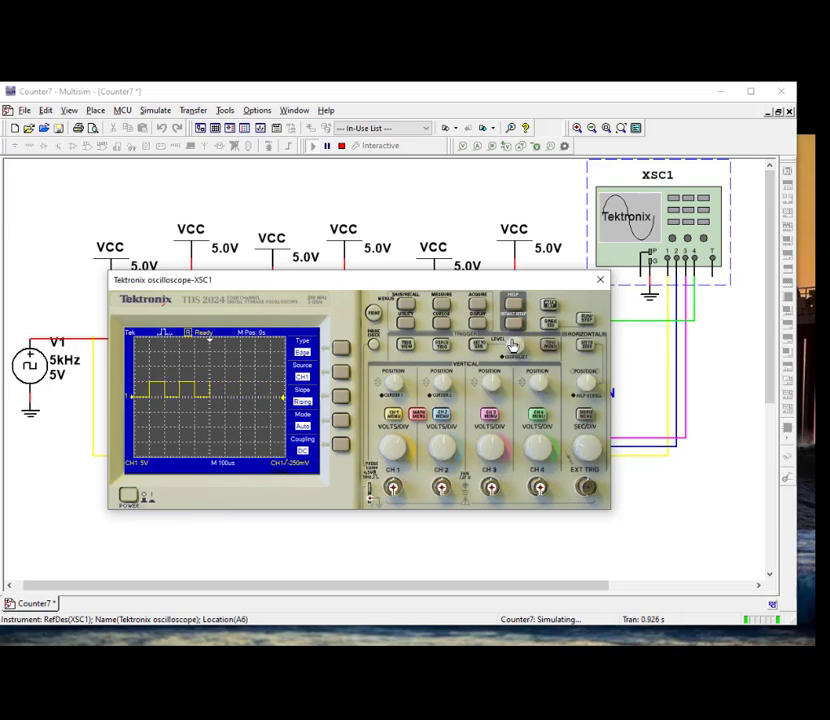
pyautogui.click(516, 340)
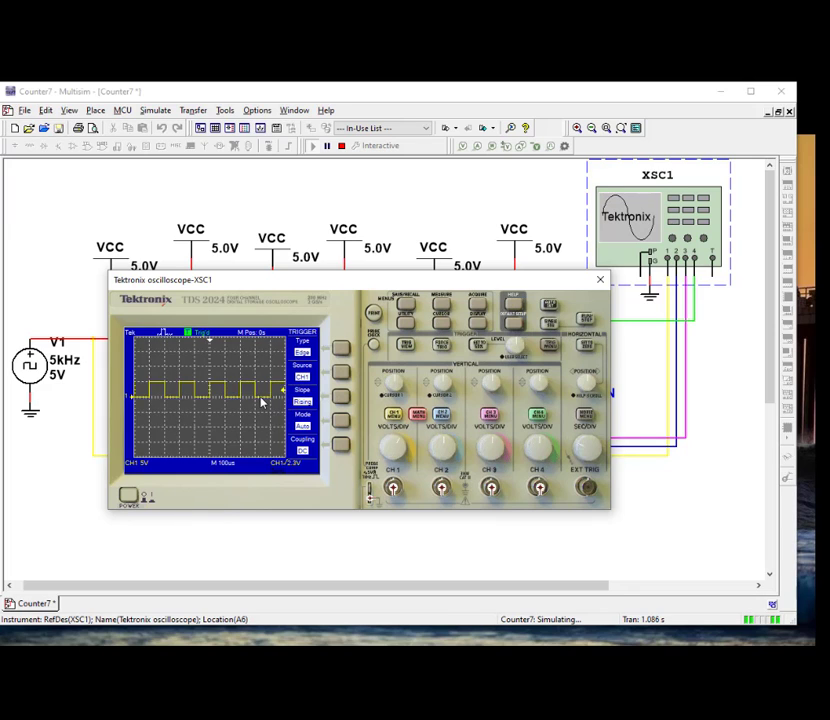
pyautogui.click(442, 420)
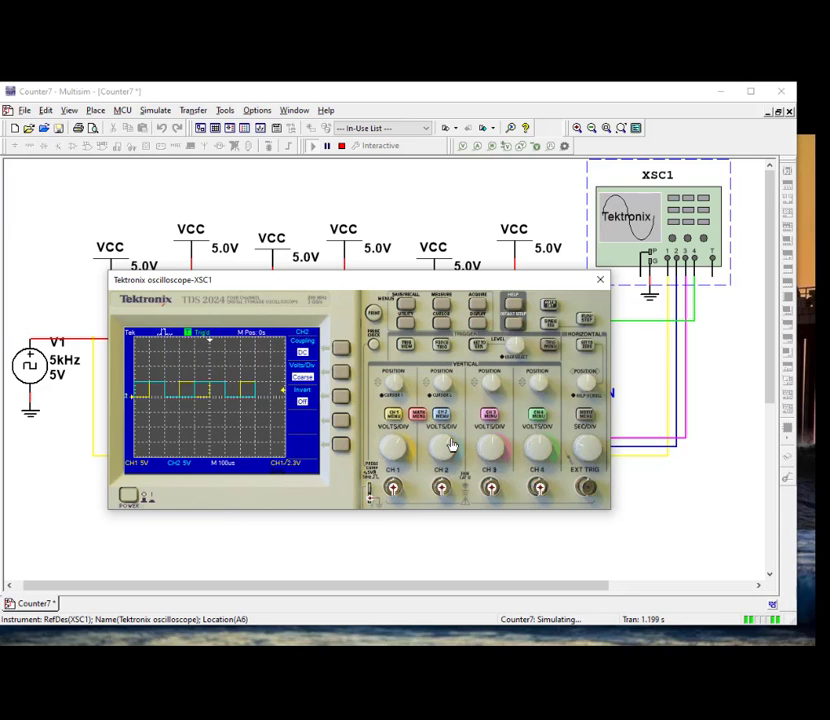
# - Stack CH1 at 2 divisions above CH2 at 0 divisions, and trigger from CH2
pyautogui.click(448, 383)
pyautogui.moveTo(448, 383)
pyautogui.mouseDown()
pyautogui.moveTo(424, 392)
pyautogui.moveTo(432, 418)
pyautogui.mouseUp()
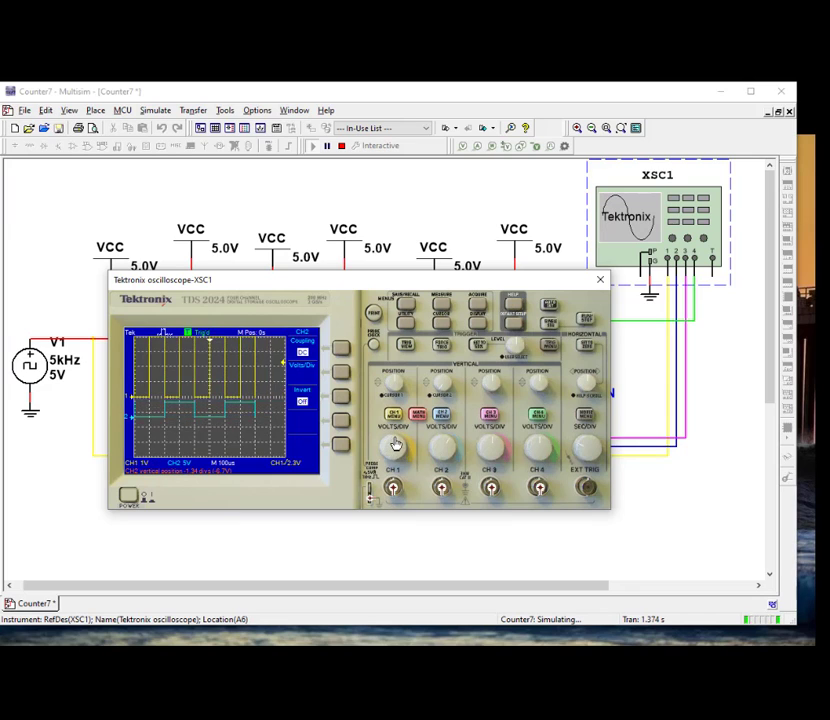
pyautogui.click(396, 386)
pyautogui.moveTo(399, 383); pyautogui.dragTo(393, 394)
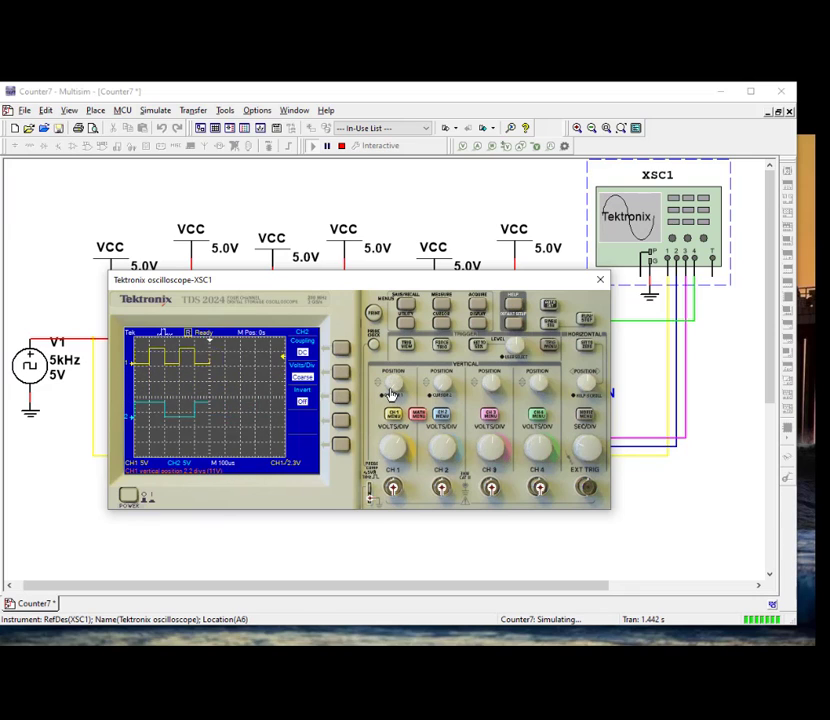
pyautogui.click(393, 394)
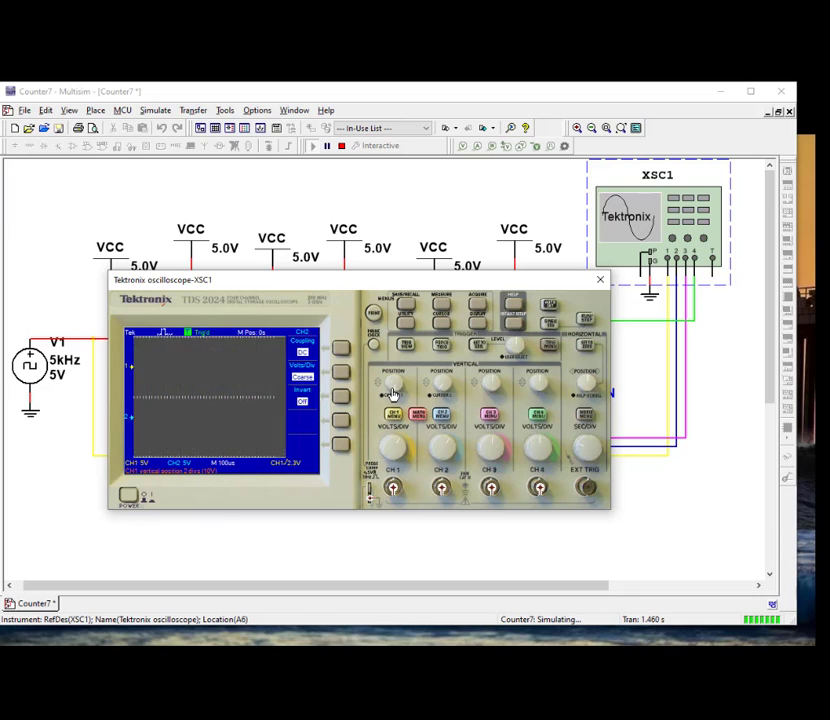
pyautogui.click(444, 391)
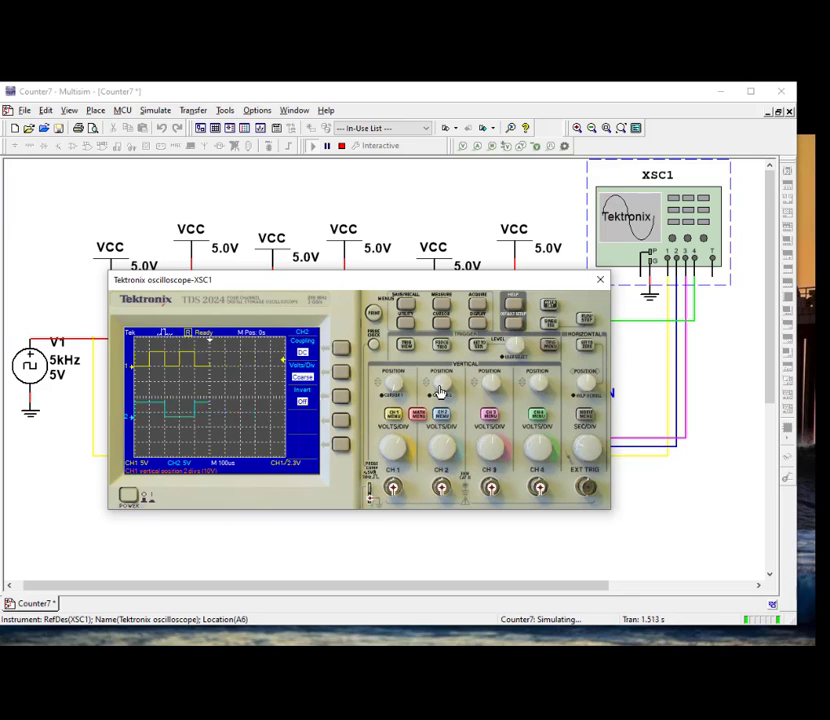
pyautogui.moveTo(436, 389); pyautogui.dragTo(440, 373)
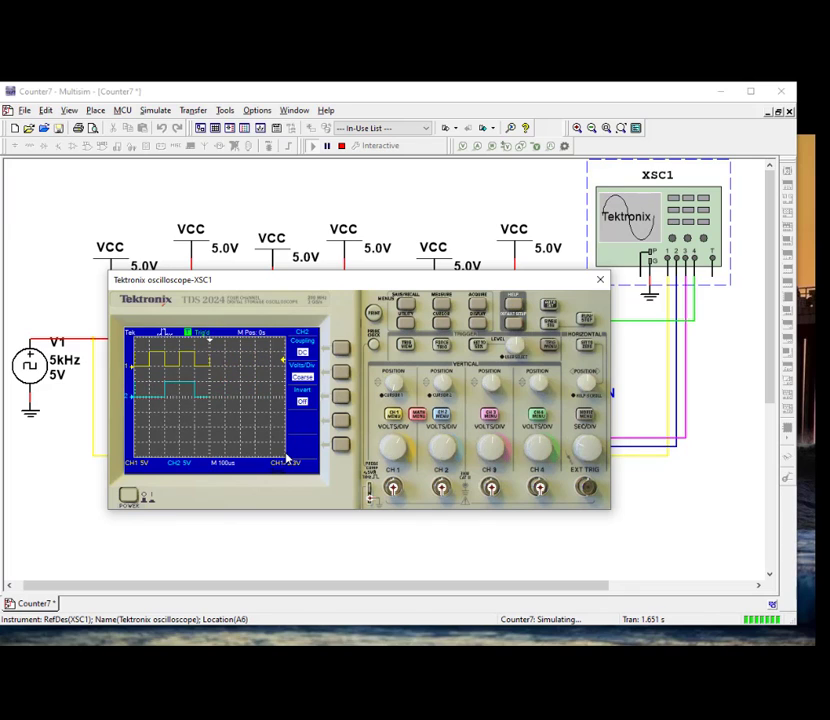
pyautogui.click(549, 345)
pyautogui.click(341, 372)
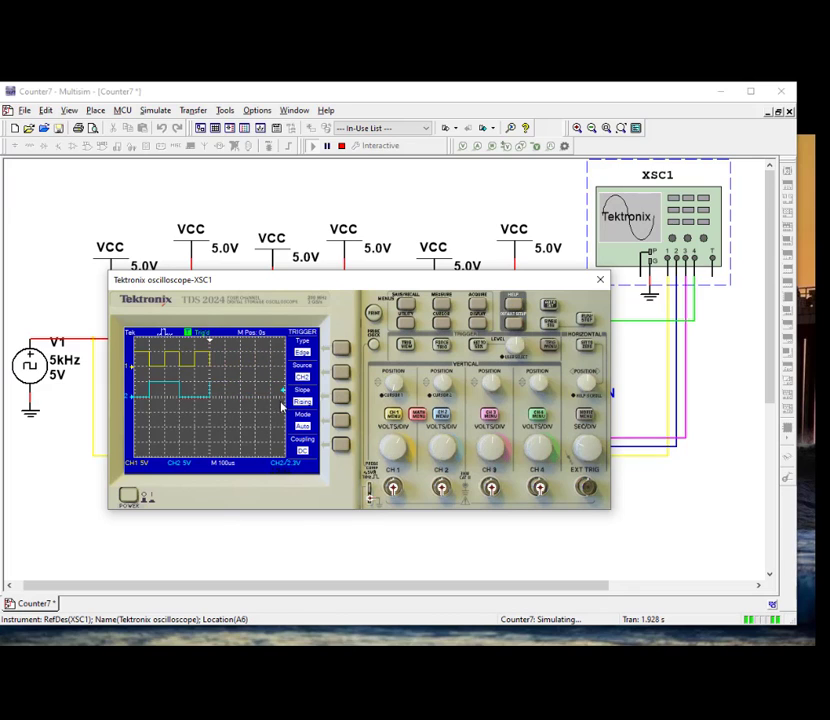
# - Enable CH3 at 5 V/div with its trace shifted down to -1.50 divisions
pyautogui.click(490, 415)
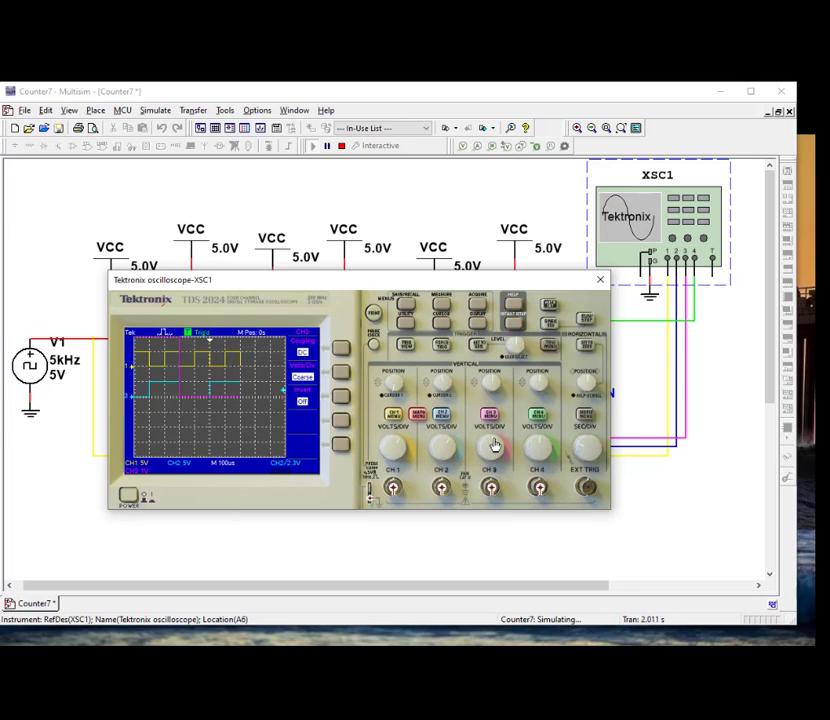
pyautogui.click(502, 447)
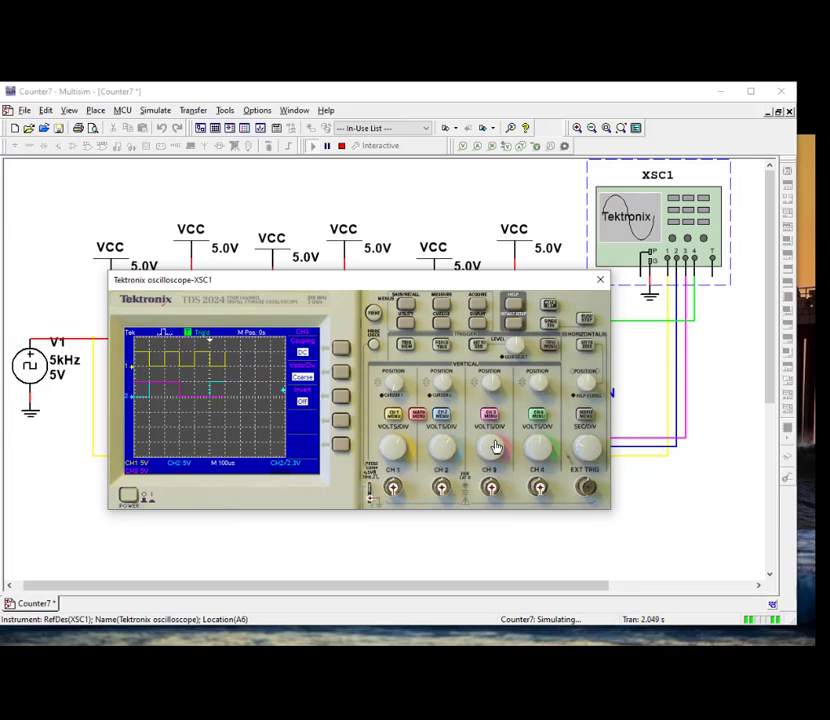
pyautogui.click(491, 380)
pyautogui.click(477, 387)
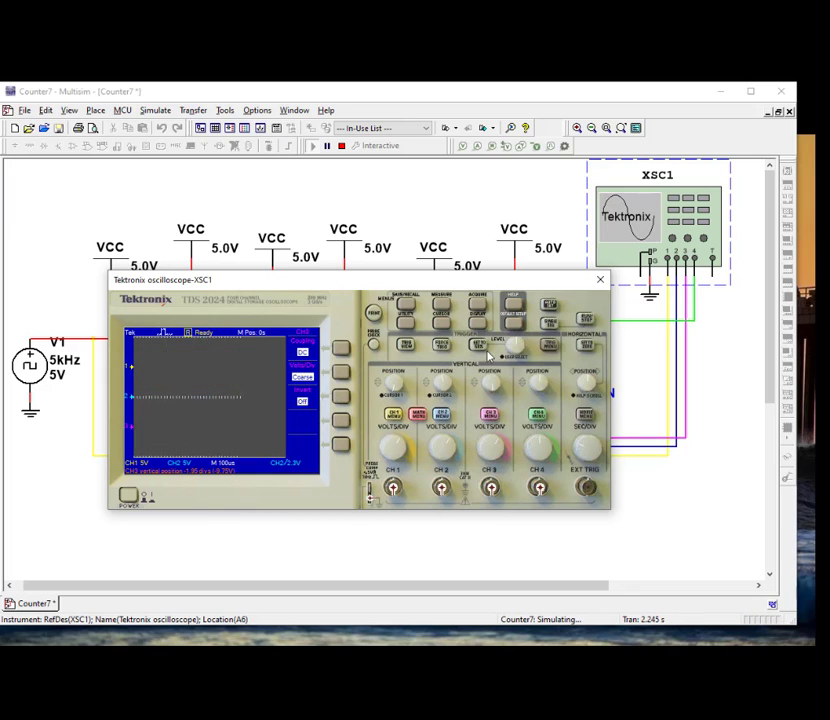
pyautogui.click(518, 323)
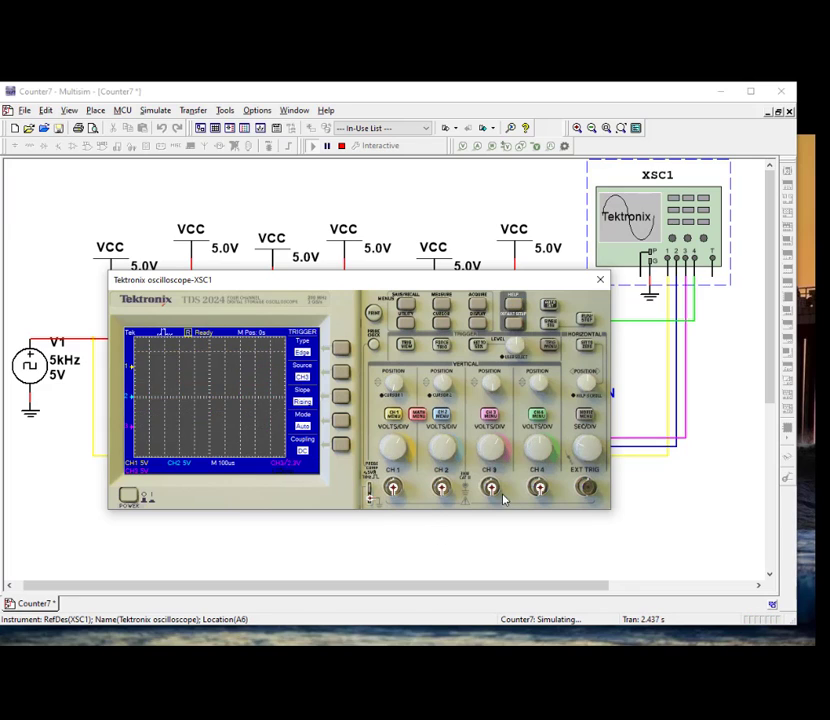
# - Turn on the CH4 trace and position it lower on the display
pyautogui.click(537, 413)
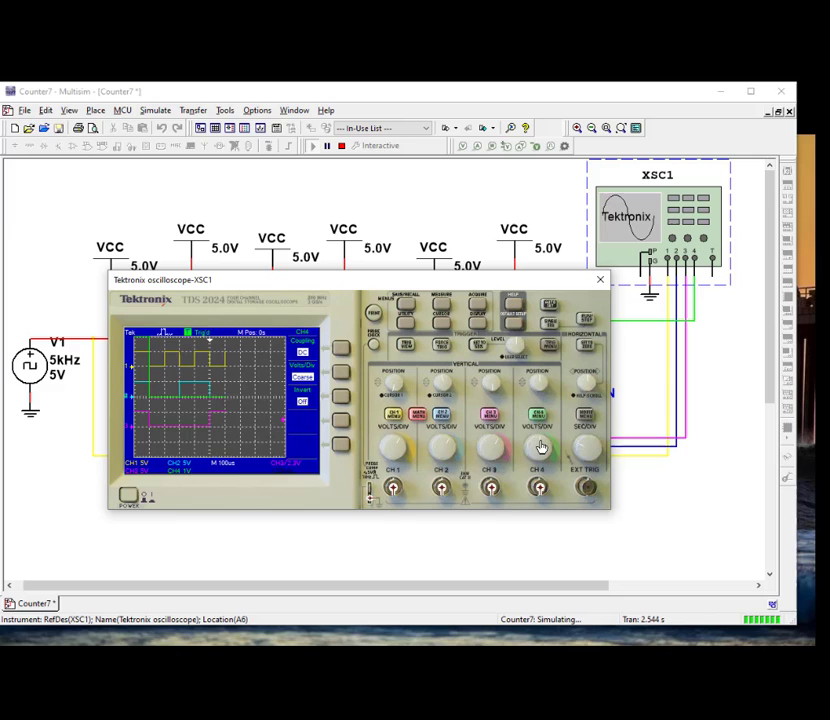
pyautogui.click(537, 380)
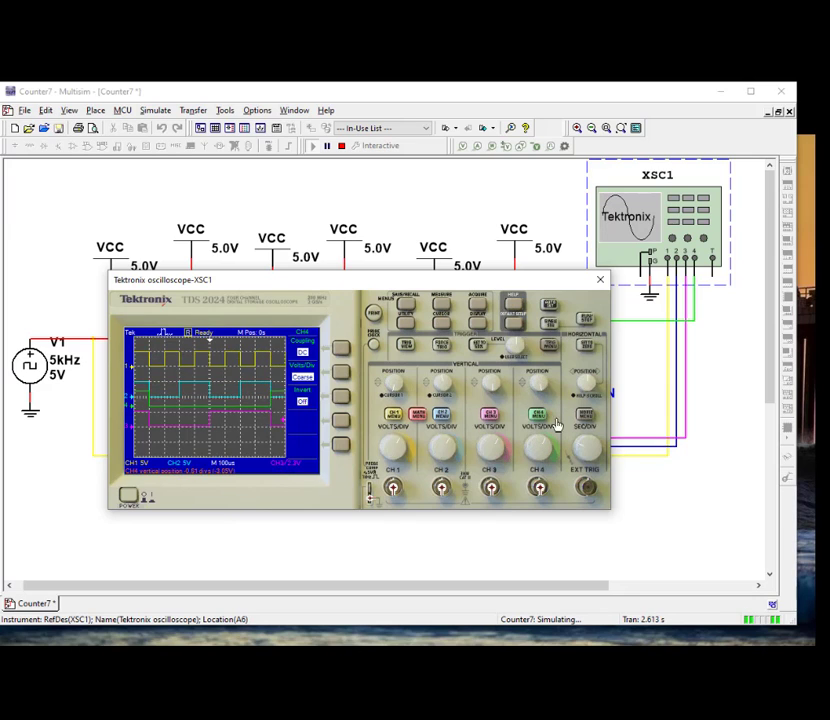
pyautogui.click(539, 390)
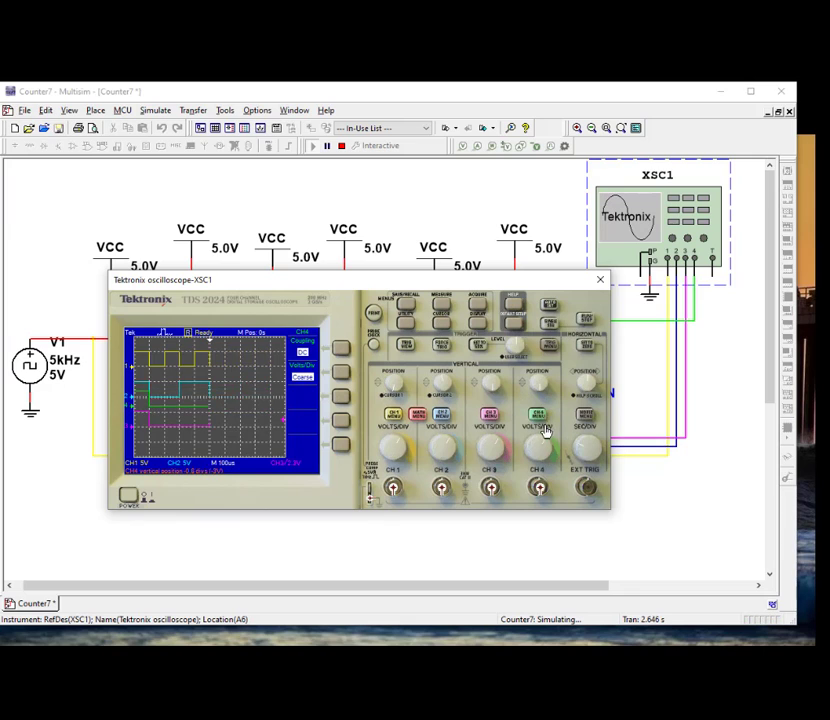
pyautogui.click(539, 394)
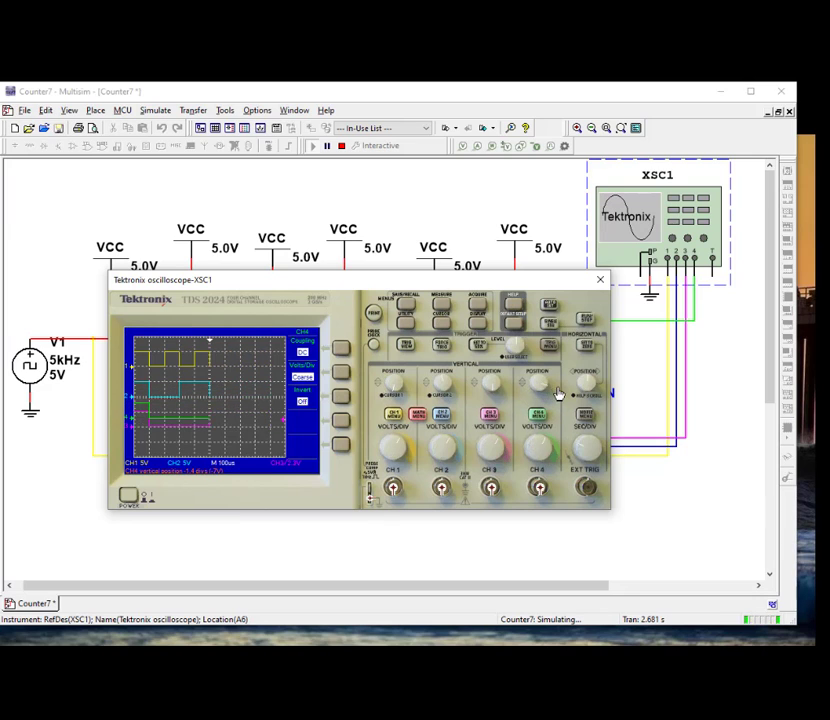
pyautogui.click(540, 380)
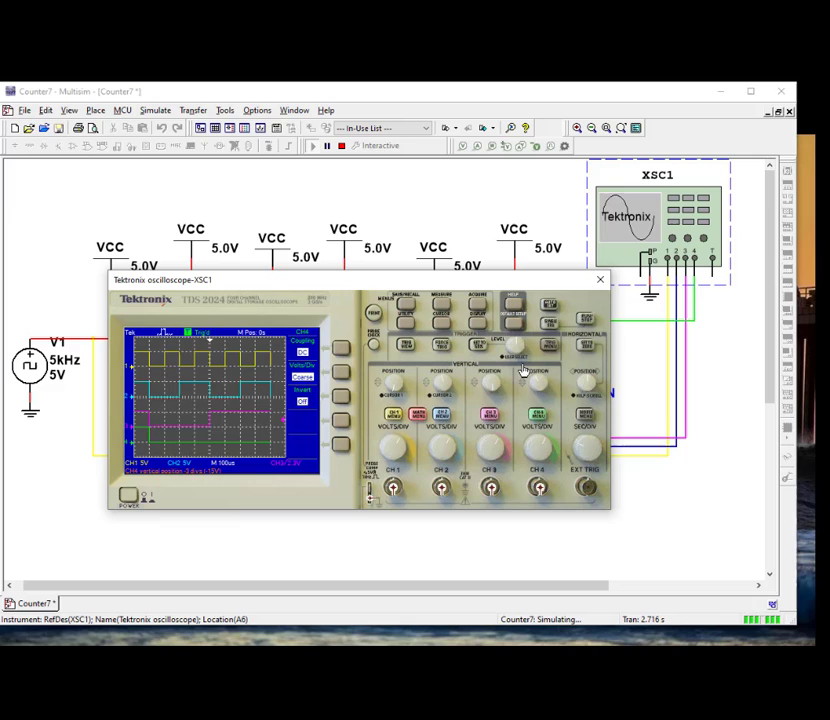
pyautogui.moveTo(513, 374); pyautogui.dragTo(508, 378)
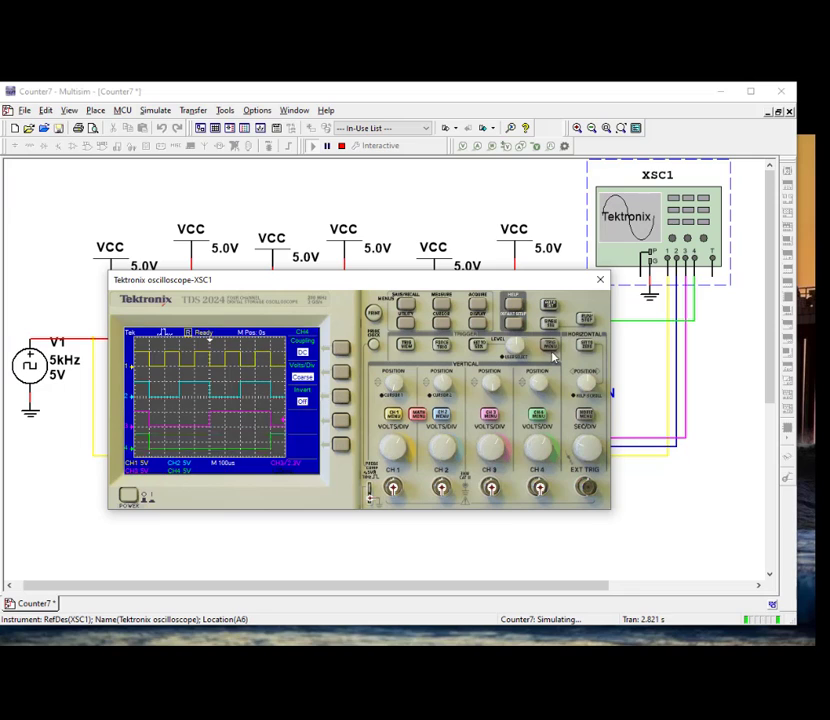
# - Trigger the scope from CH4 and adjust the level so the traces lock
pyautogui.click(530, 407)
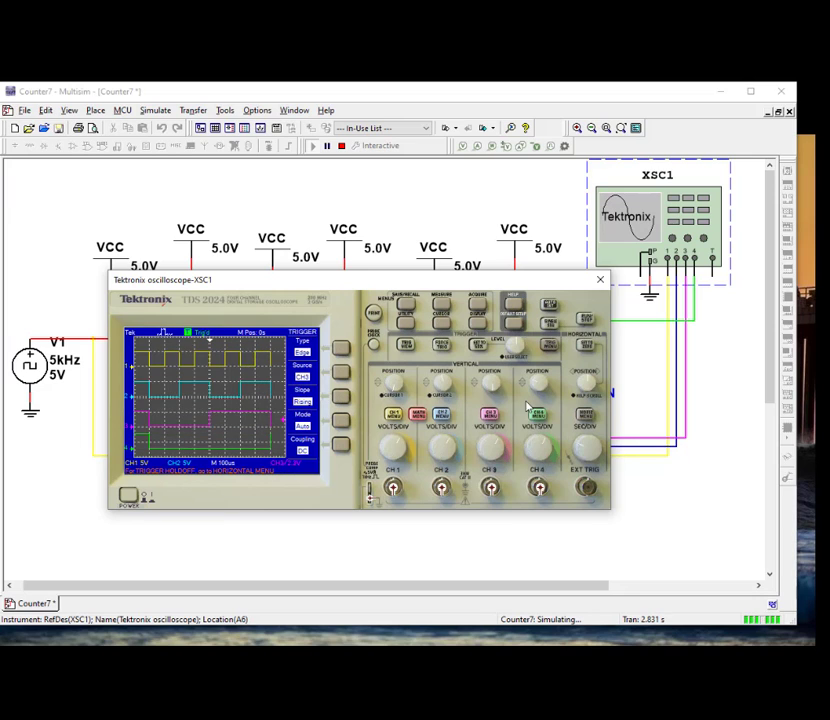
pyautogui.click(341, 374)
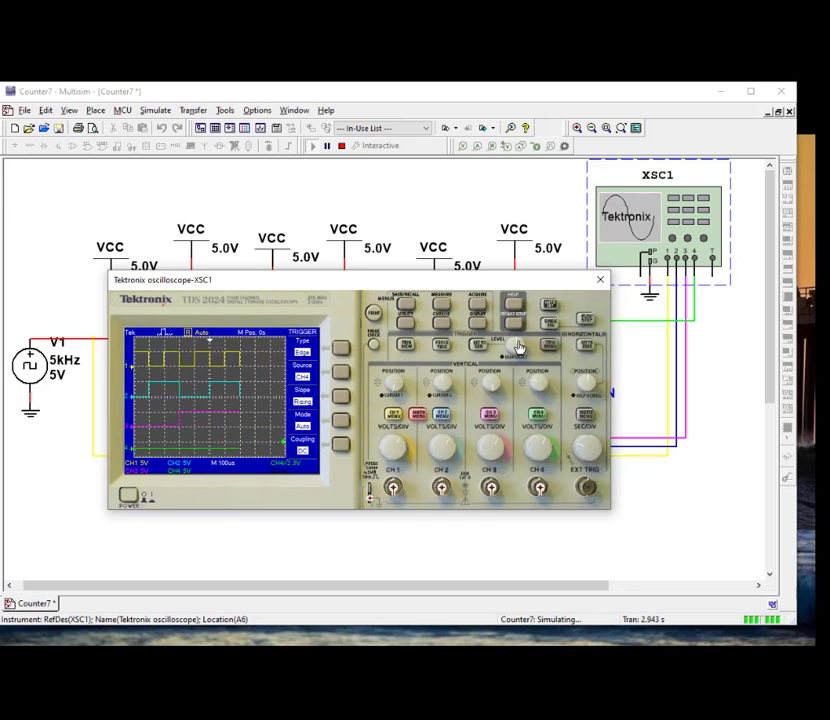
pyautogui.moveTo(519, 346); pyautogui.dragTo(513, 346)
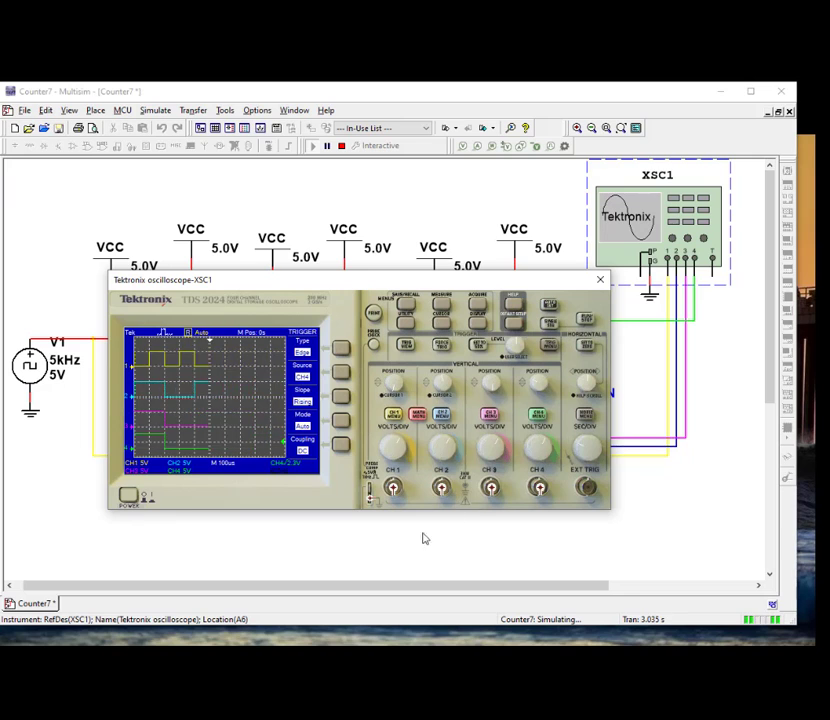
pyautogui.click(378, 560)
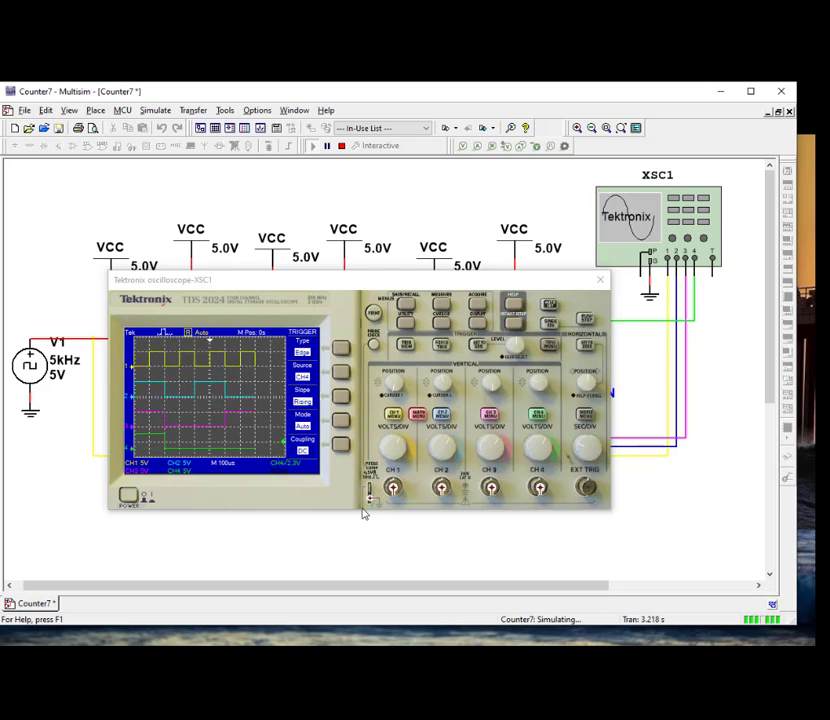
# - Change the scope timebase to 200 µs per division to show several counter cycles
pyautogui.click(581, 455)
pyautogui.scroll(4, 581, 455)
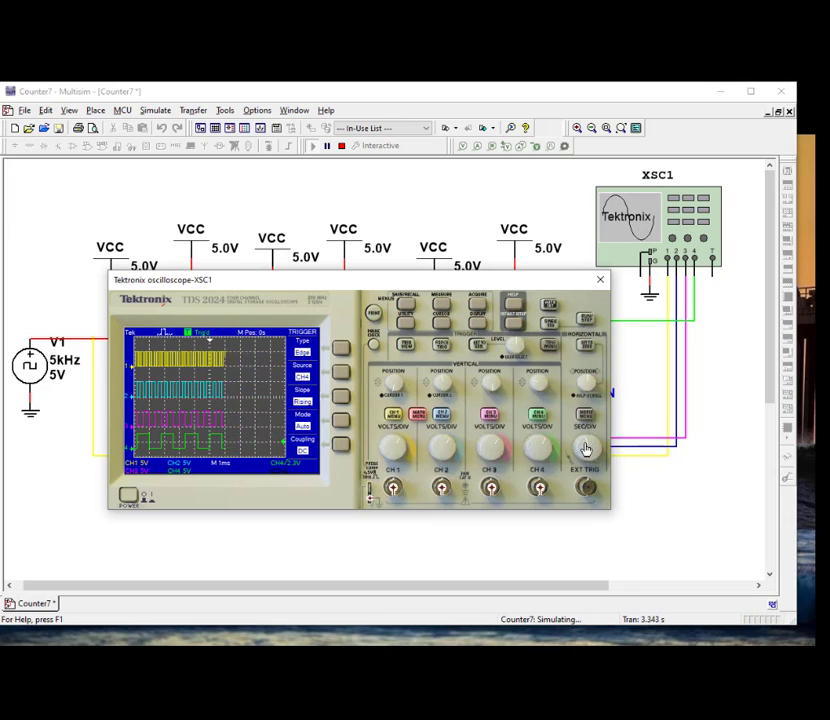
pyautogui.scroll(-2, 586, 449)
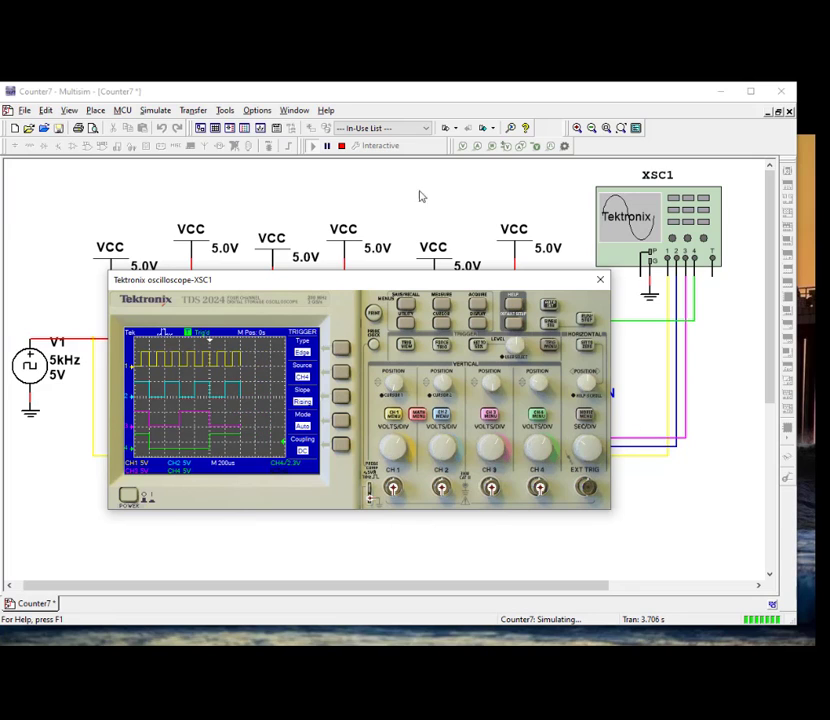
# - Stop the simulation and move the scope window to uncover the wiring
pyautogui.click(341, 146)
pyautogui.moveTo(413, 285); pyautogui.dragTo(398, 495)
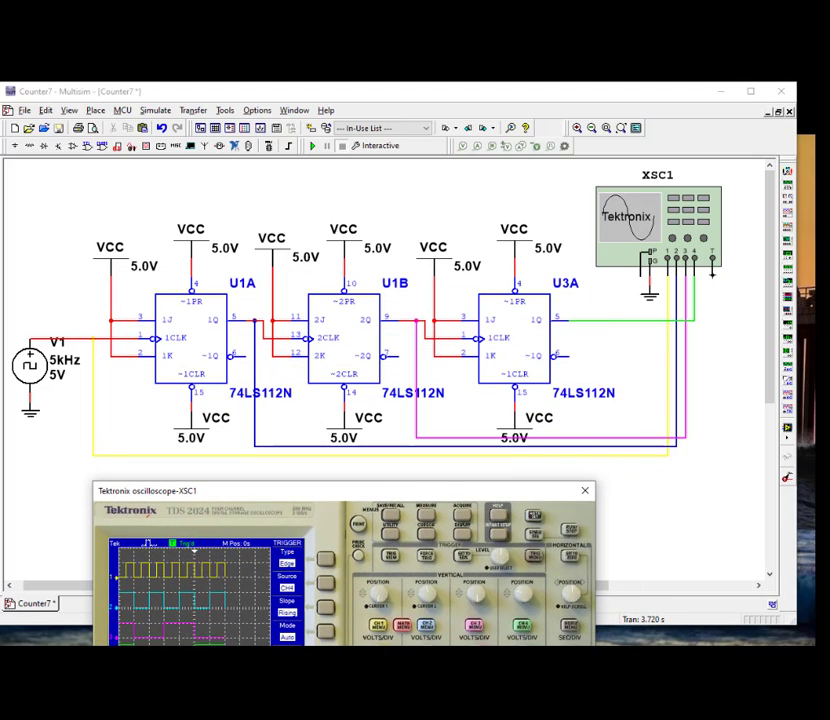
pyautogui.click(716, 291)
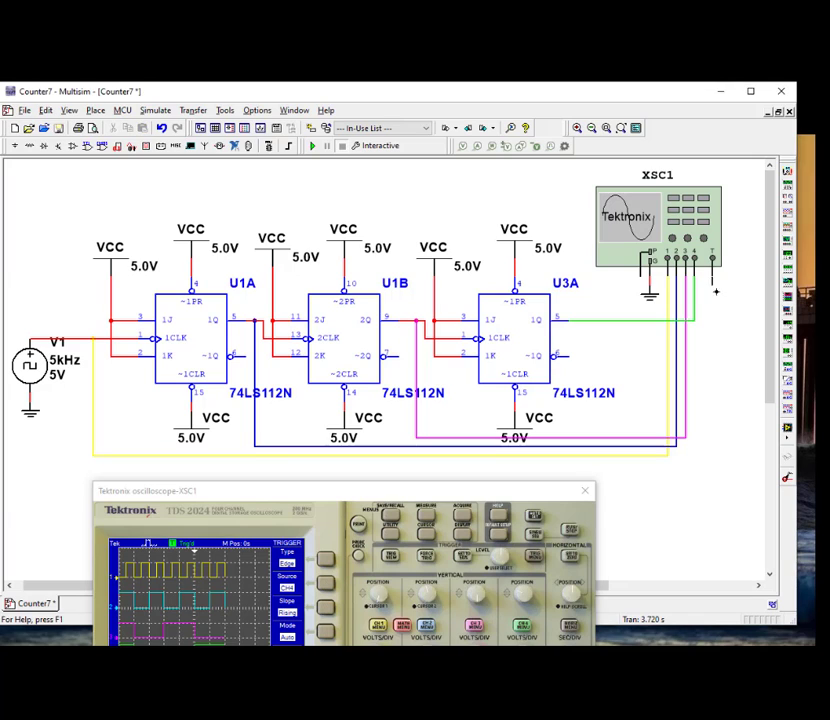
pyautogui.click(630, 322)
pyautogui.moveTo(506, 491); pyautogui.dragTo(512, 315)
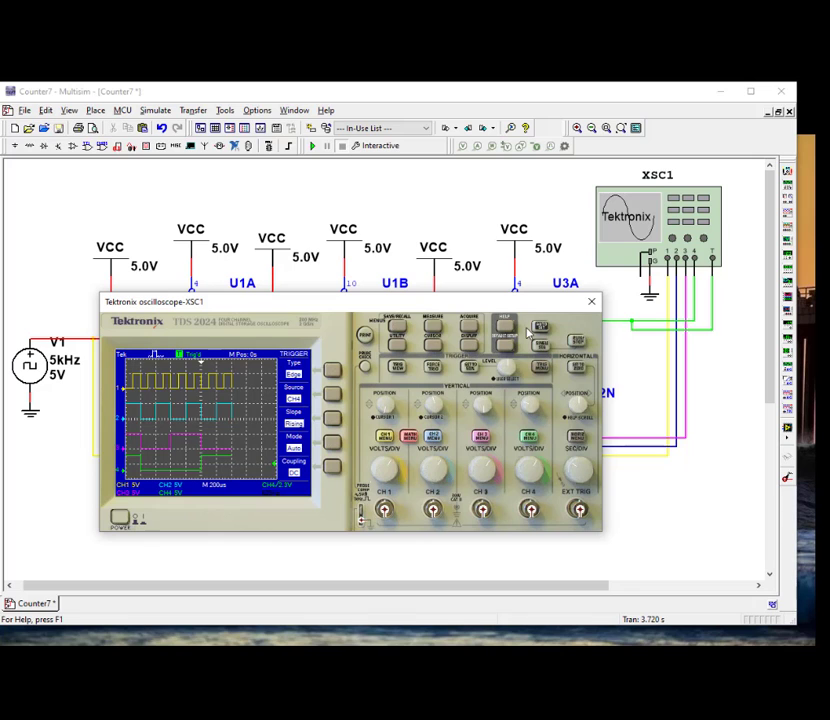
pyautogui.moveTo(443, 307); pyautogui.dragTo(393, 451)
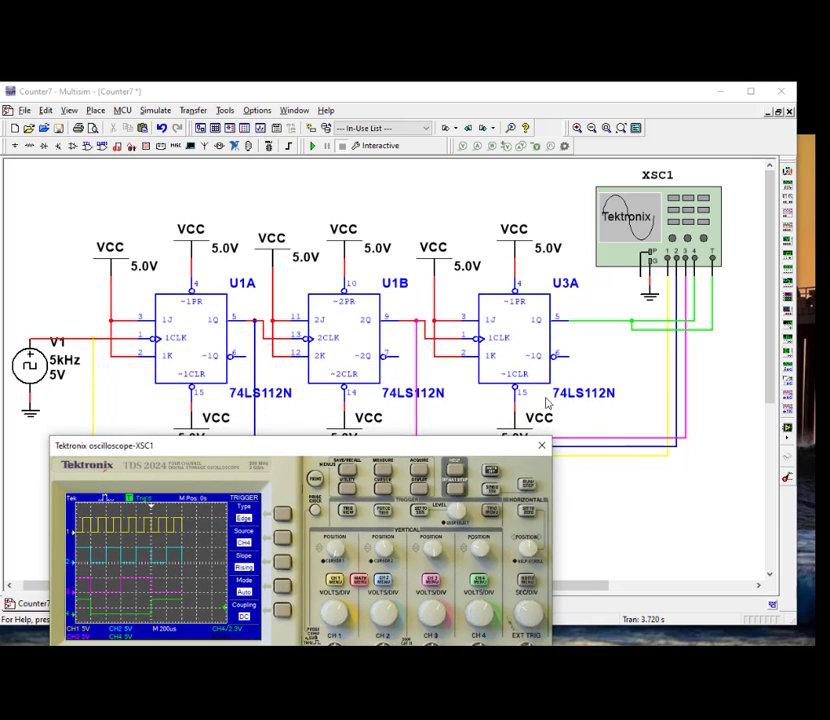
# - Delete the old green wires and rewire U3A's 1Q output to the scope's T terminal
pyautogui.click(604, 323)
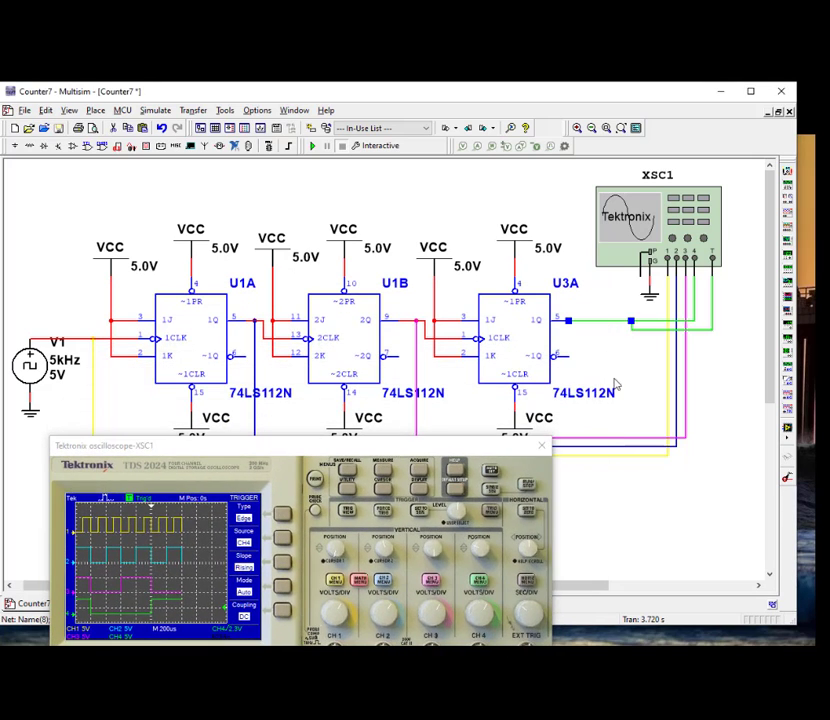
pyautogui.press('Delete')
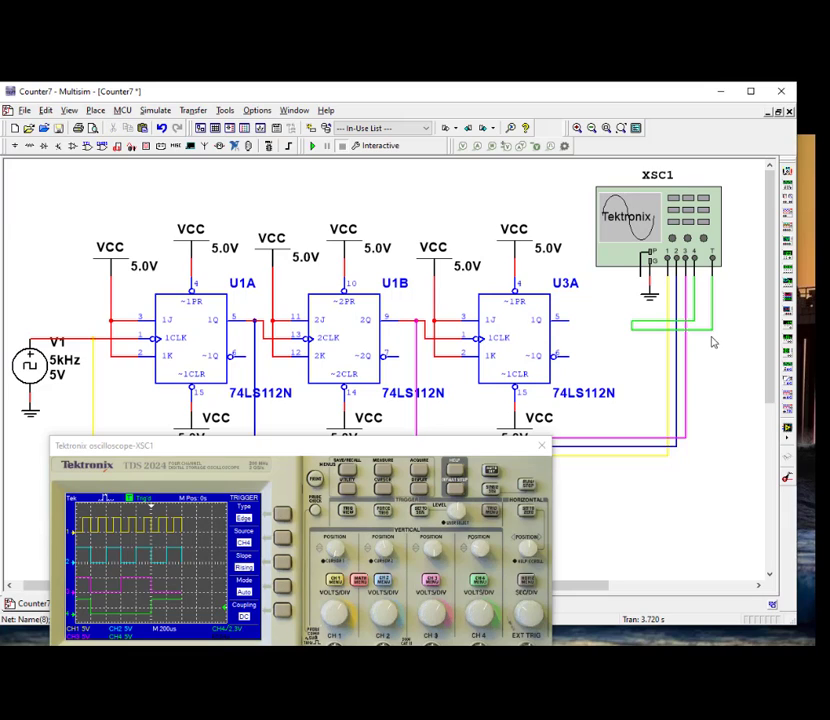
pyautogui.click(704, 333)
pyautogui.press('Delete')
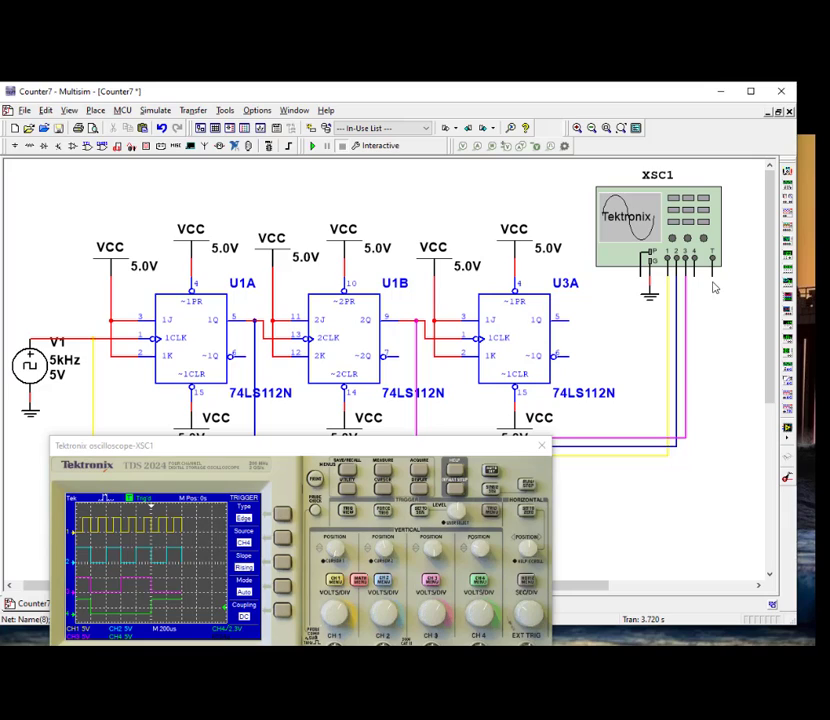
pyautogui.click(713, 274)
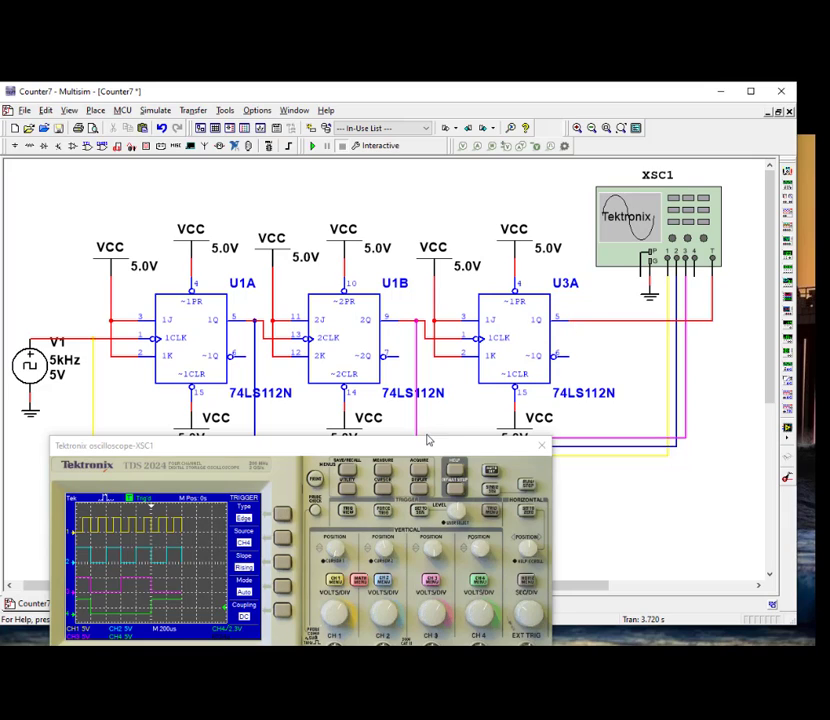
pyautogui.moveTo(428, 447)
pyautogui.mouseDown()
pyautogui.moveTo(510, 303)
pyautogui.moveTo(493, 296)
pyautogui.mouseUp()
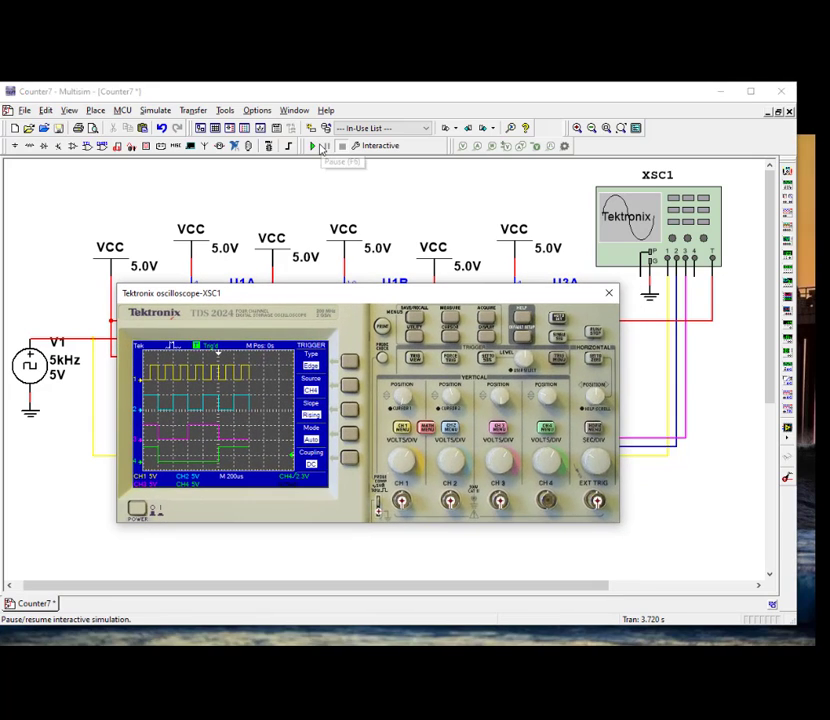
# - Restart the simulation and set the scope's trigger source to Ext
pyautogui.click(312, 146)
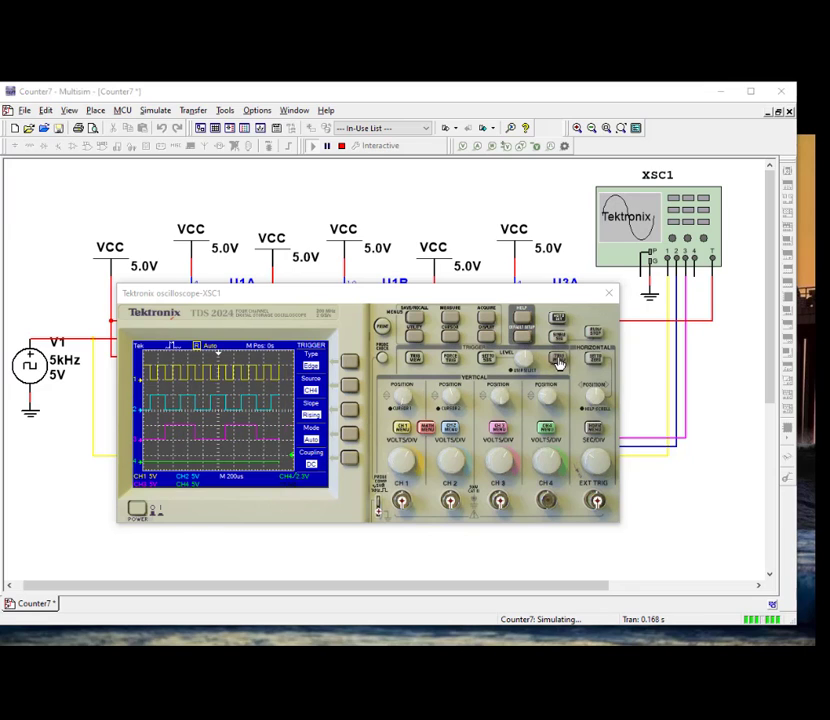
pyautogui.click(348, 432)
pyautogui.click(349, 389)
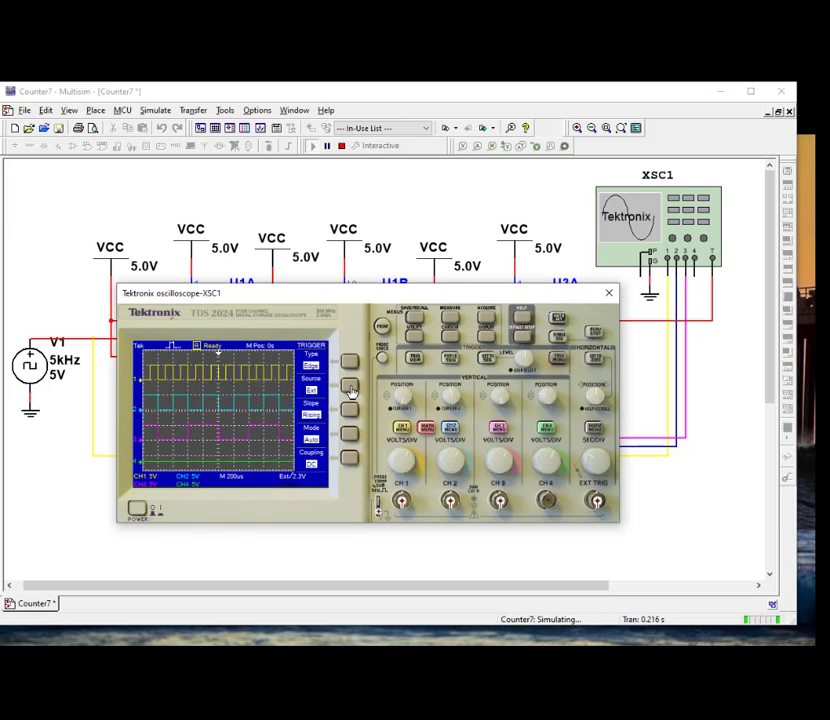
pyautogui.click(349, 389)
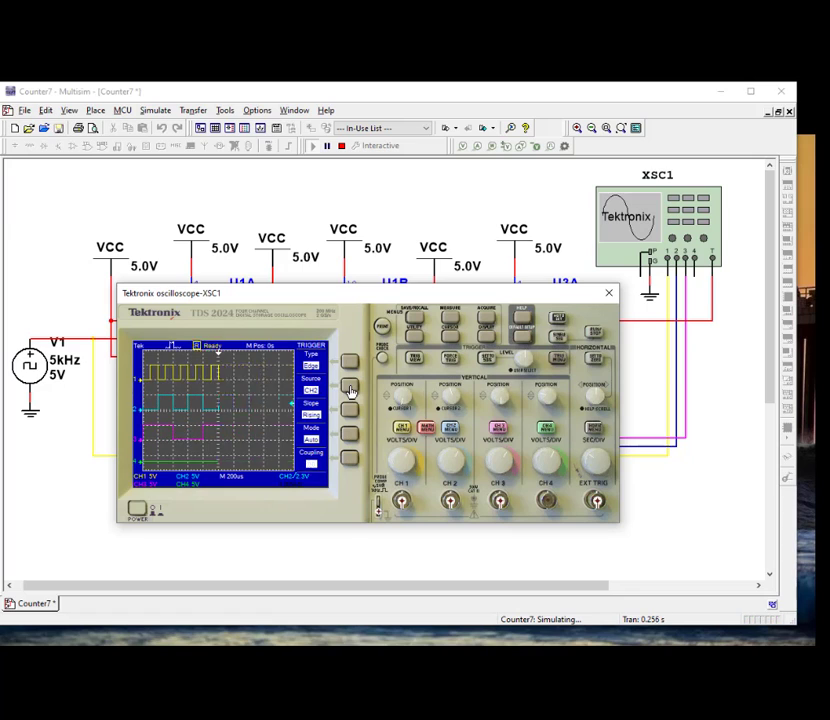
pyautogui.click(349, 389)
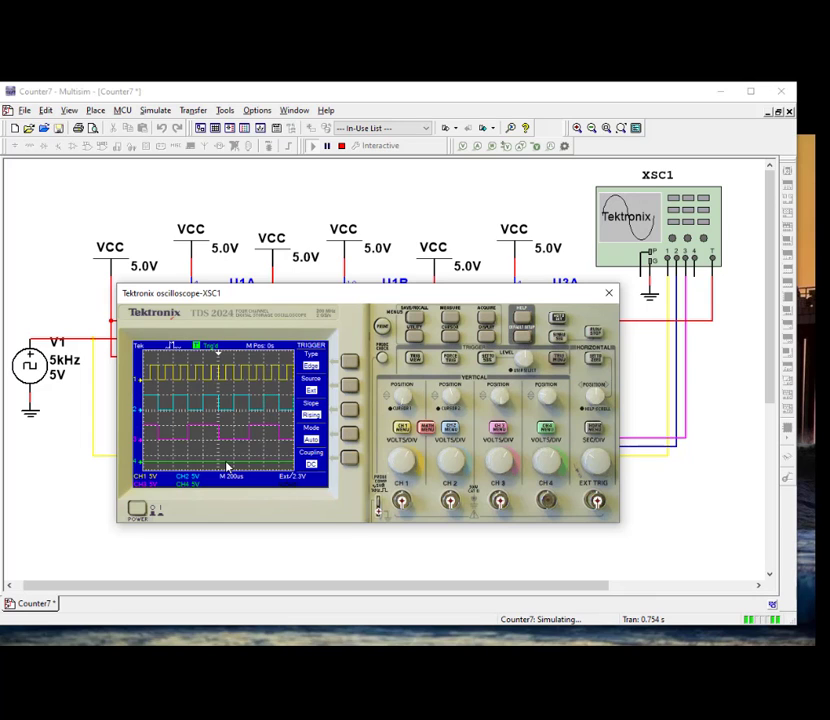
# - Drag the scope window down and right to uncover flip-flops U1A, U1B and U3A
pyautogui.moveTo(359, 292)
pyautogui.mouseDown()
pyautogui.moveTo(410, 382)
pyautogui.moveTo(368, 395)
pyautogui.mouseUp()
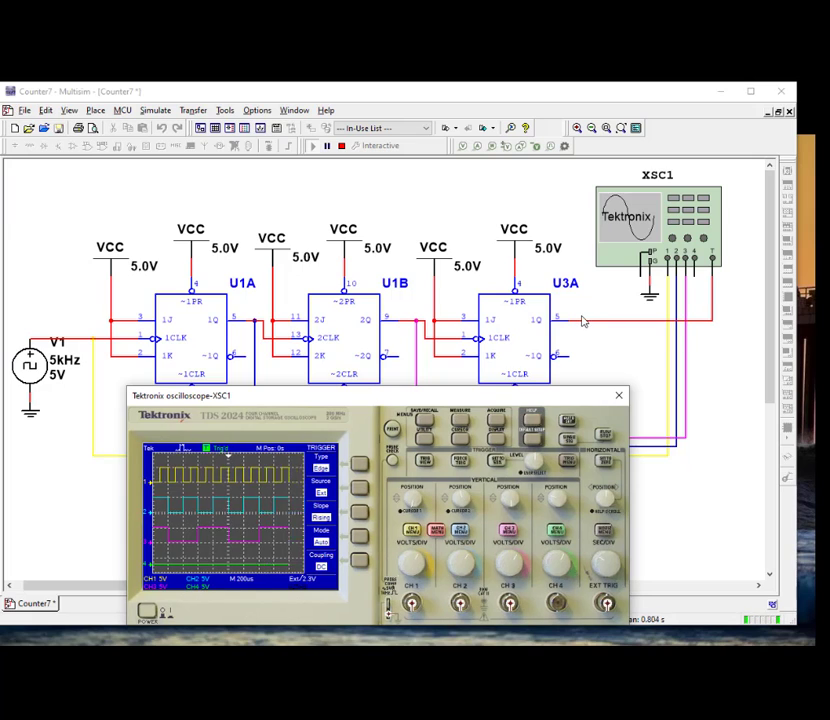